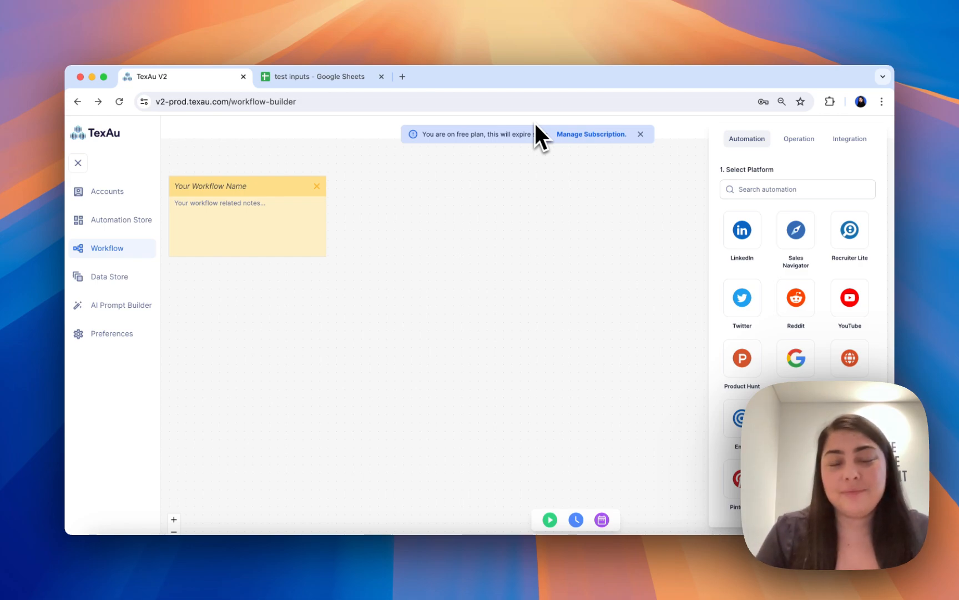
Step: Name the new workflow Test 1 in its note on the canvas
click(192, 186)
text(Test 1)
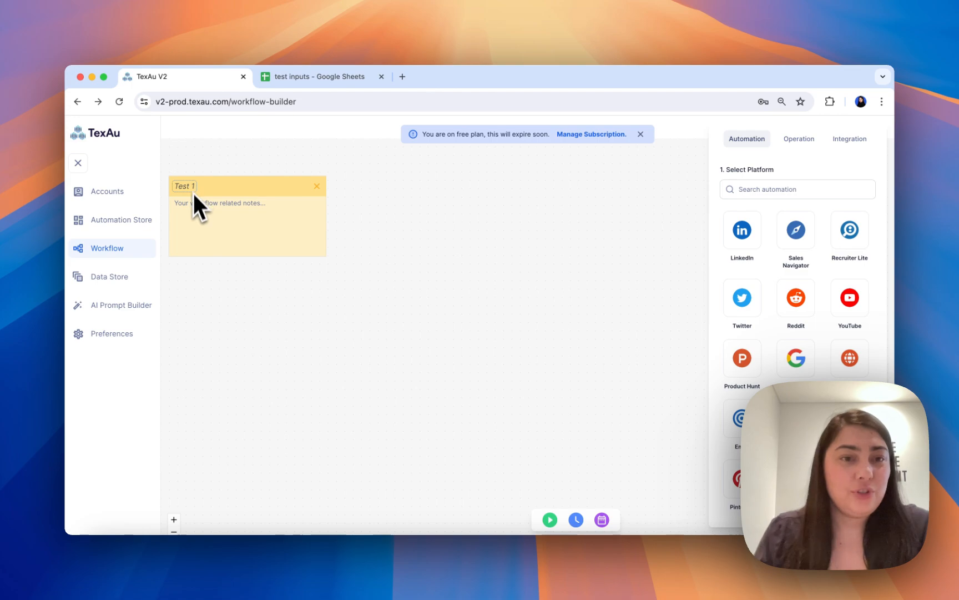
click(218, 234)
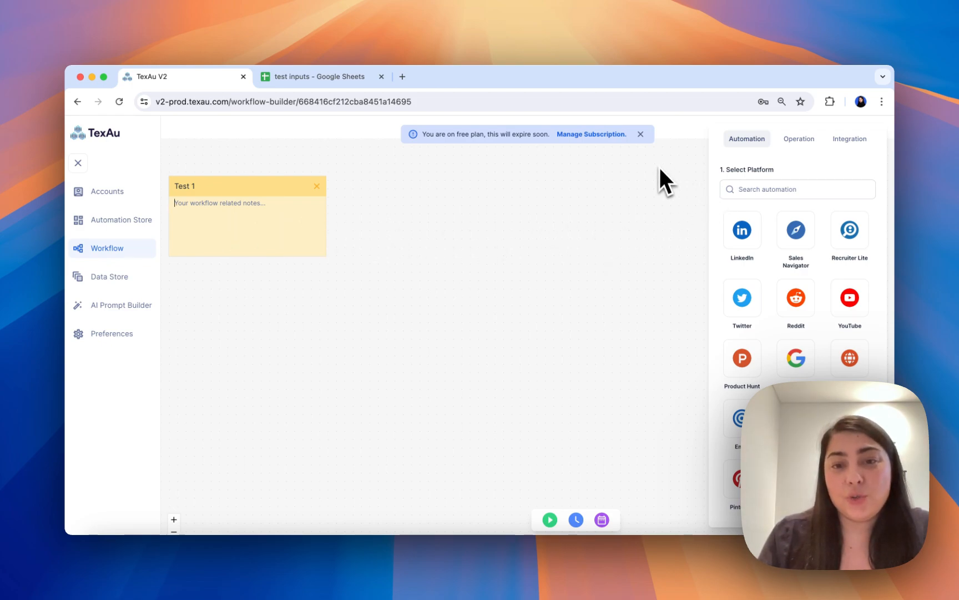
Step: Add a Google Sheets Sheet Input integration to the workflow as its first node
click(856, 142)
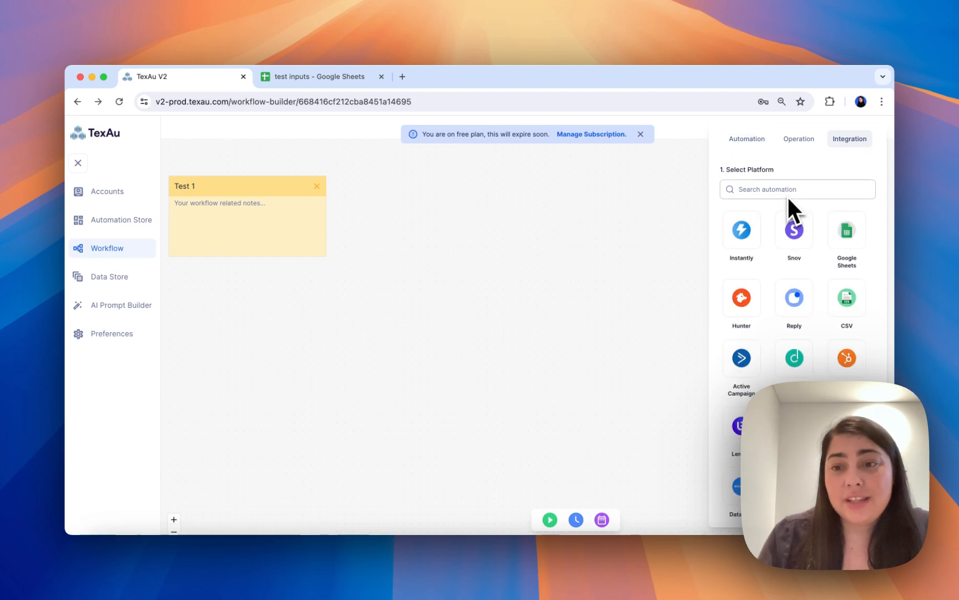
click(844, 232)
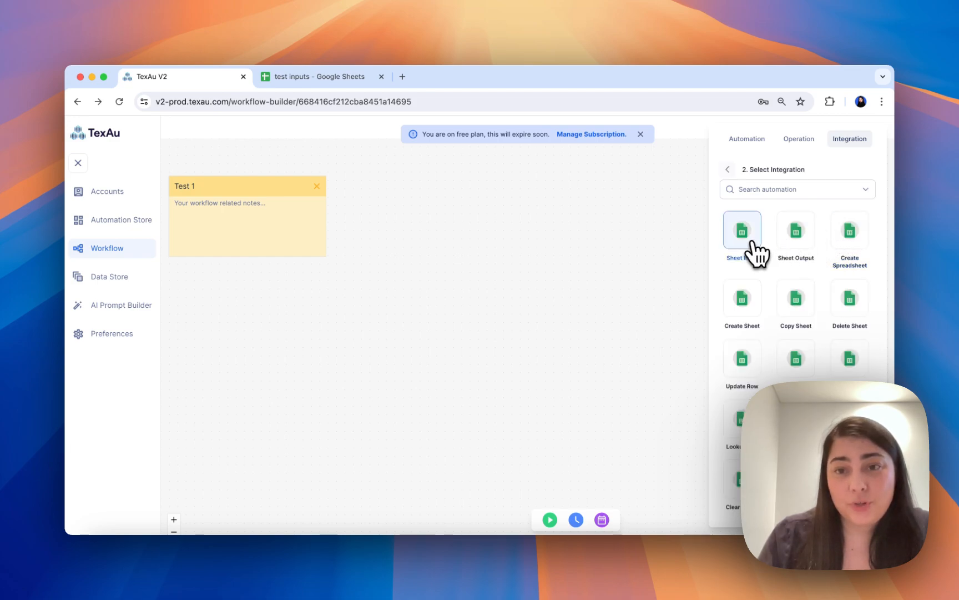
click(754, 251)
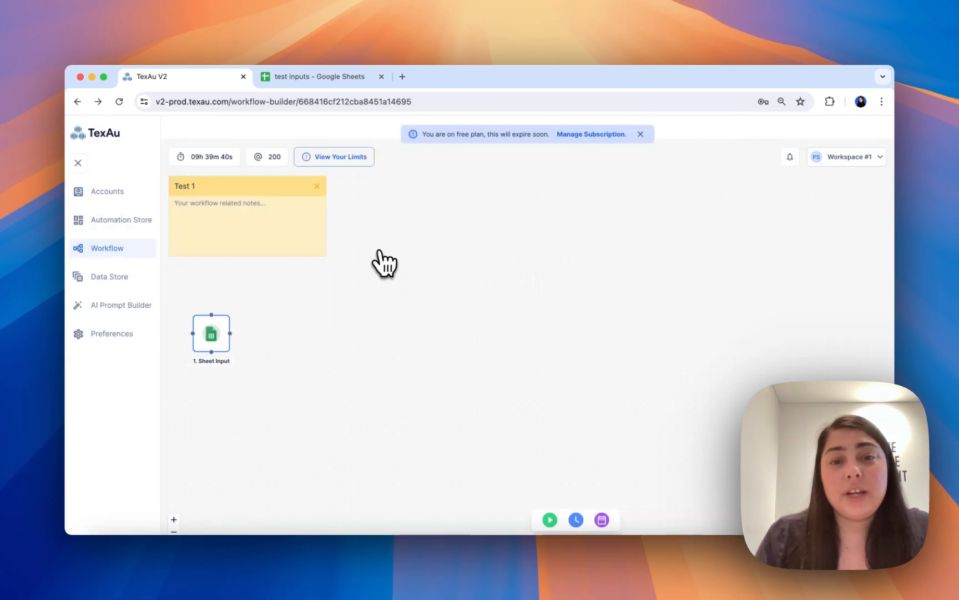
Step: Configure the Sheet Input node to read Sheet1 of the test inputs spreadsheet, checking the column headers in Google Sheets
click(211, 334)
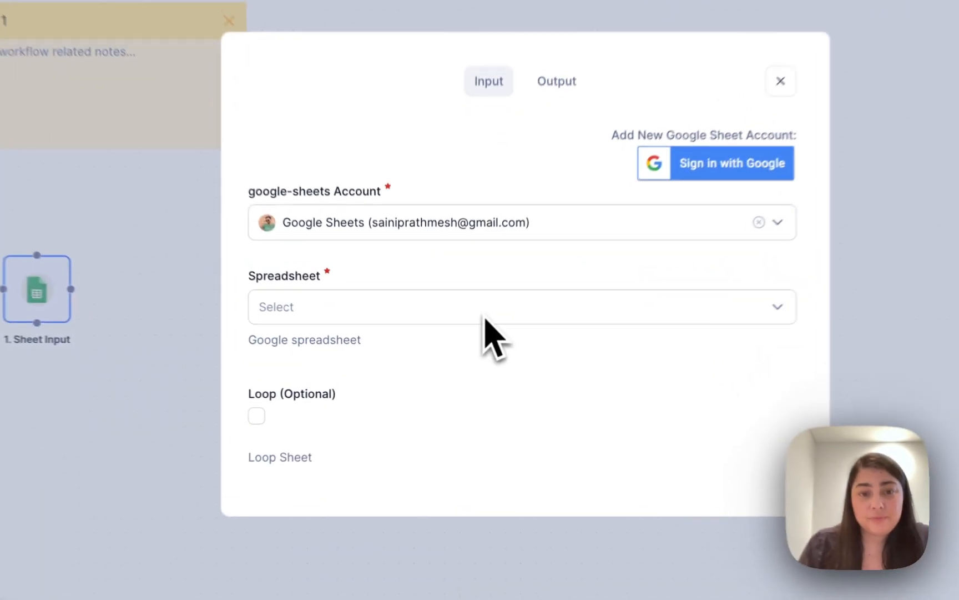
click(485, 310)
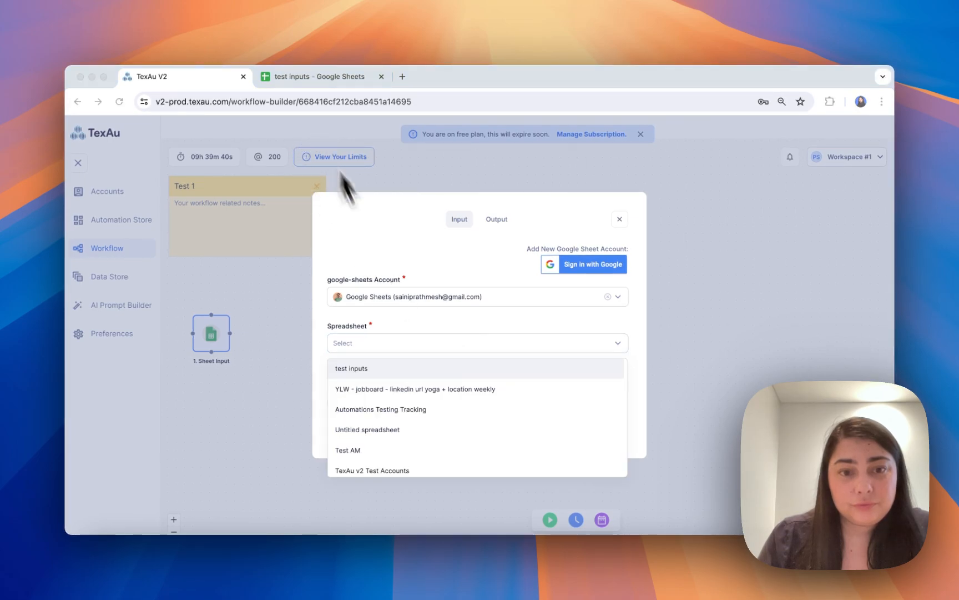
click(392, 369)
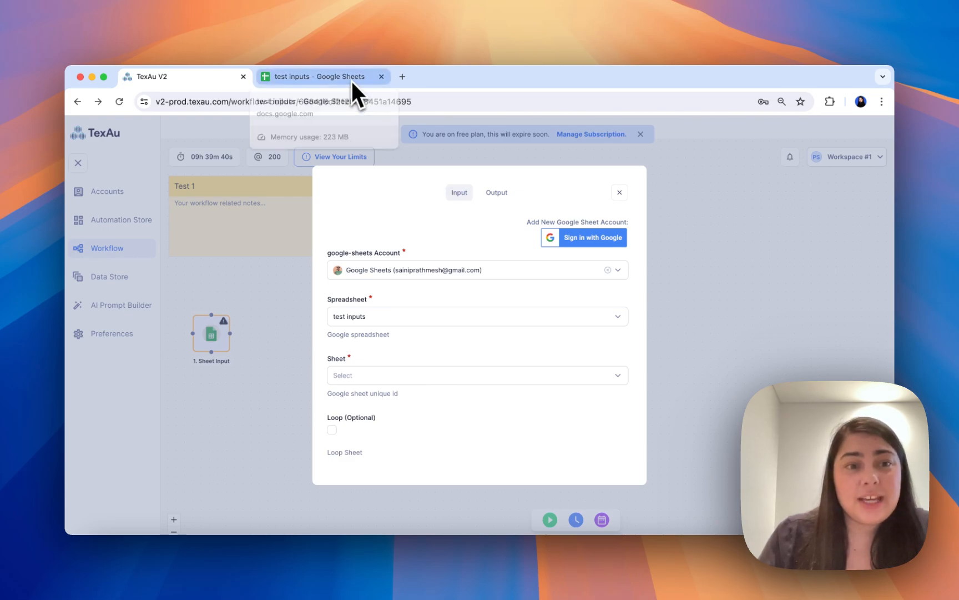
click(336, 75)
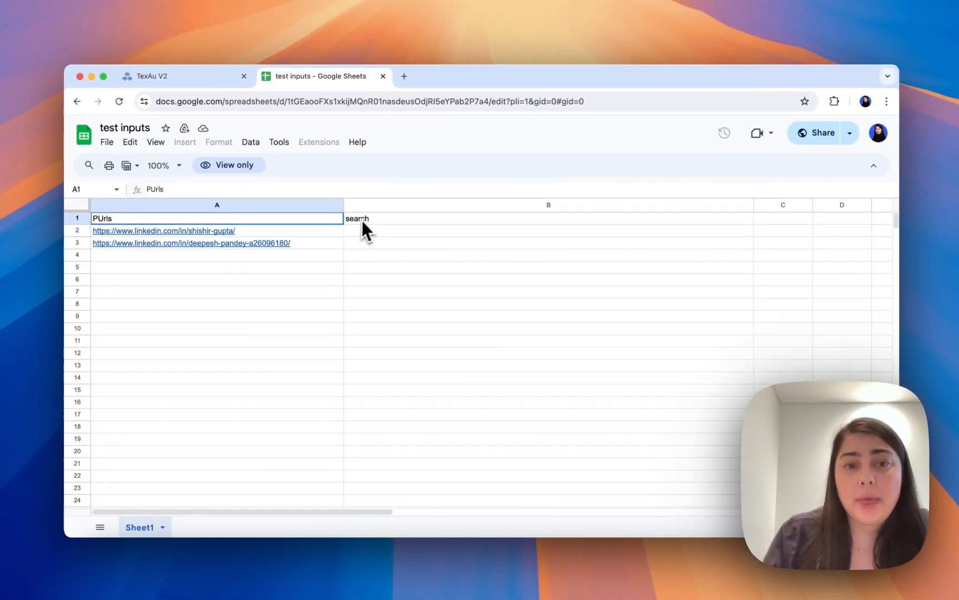
click(587, 297)
click(335, 219)
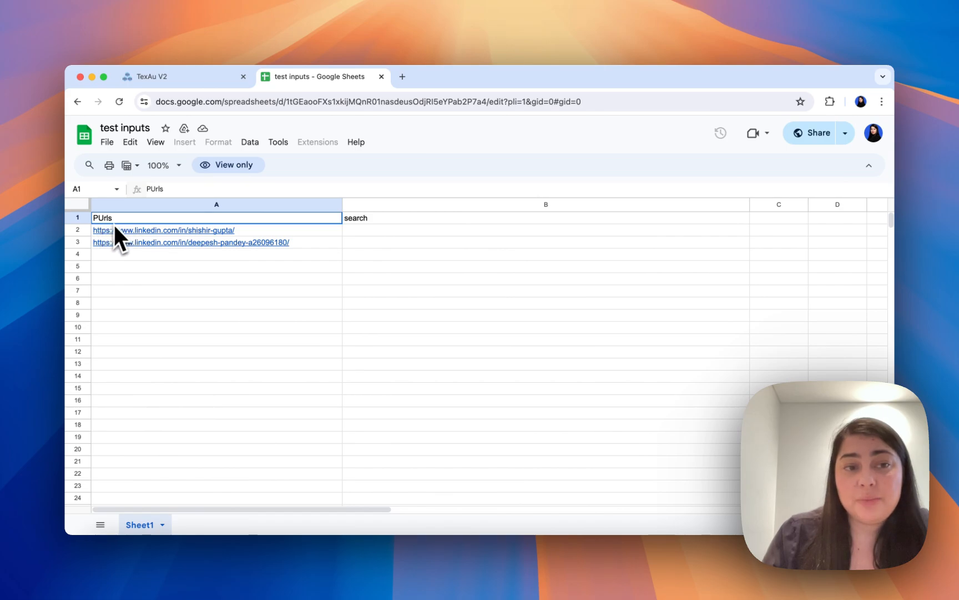
click(195, 76)
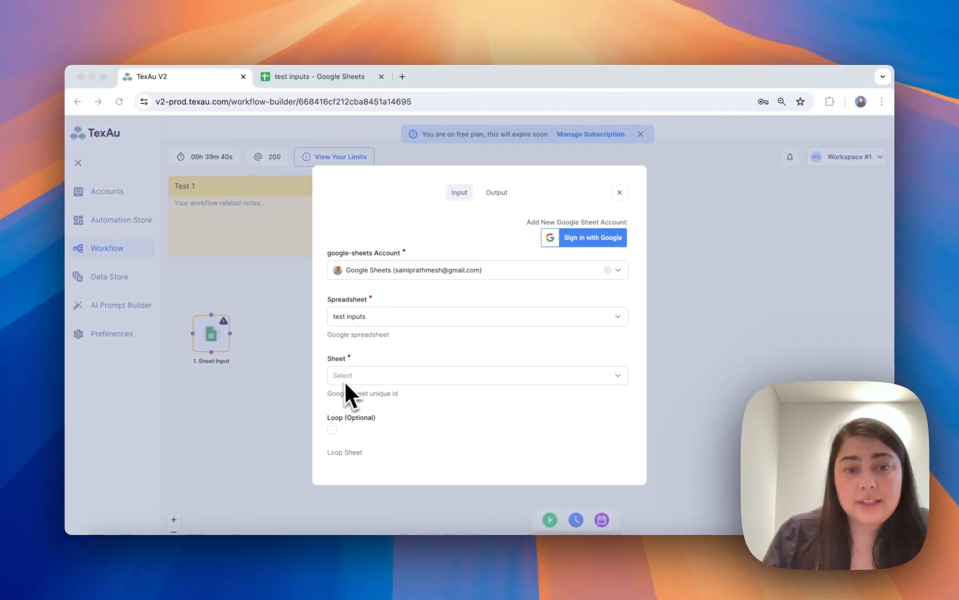
click(343, 380)
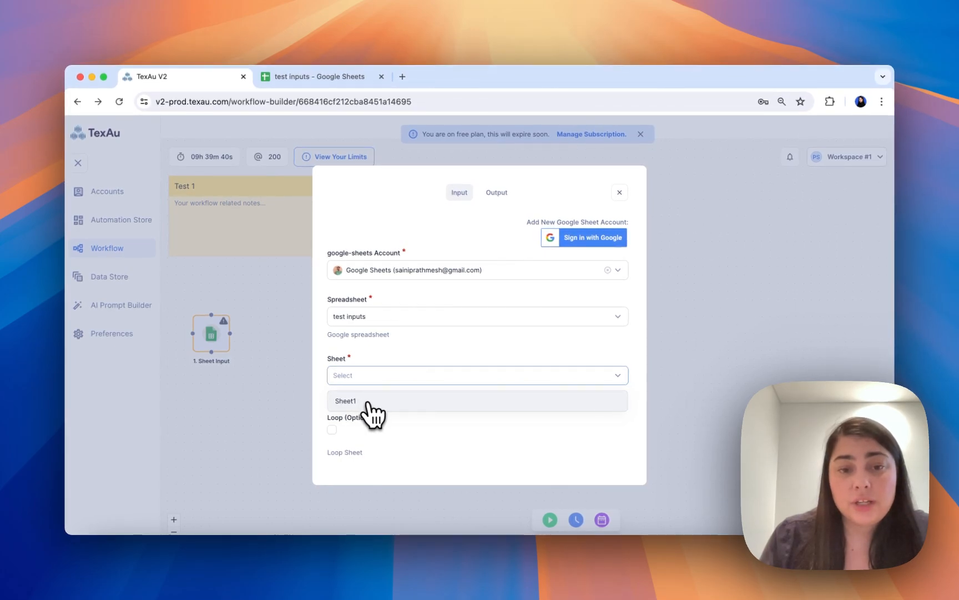
click(368, 403)
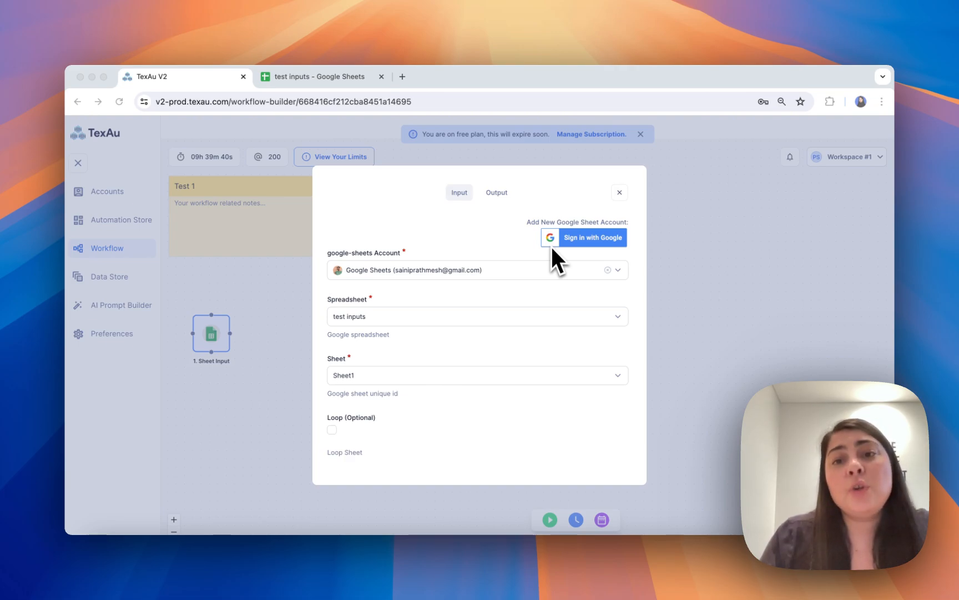
Step: View the Google sign-in page for adding another Google Sheets account, return to the workflow and close the Sheet Input settings
click(579, 244)
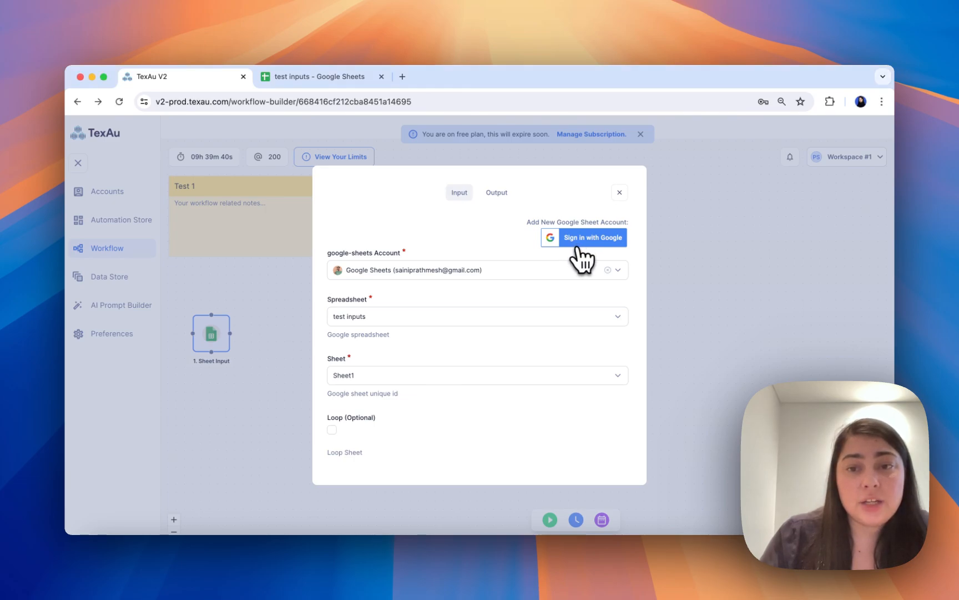
click(580, 245)
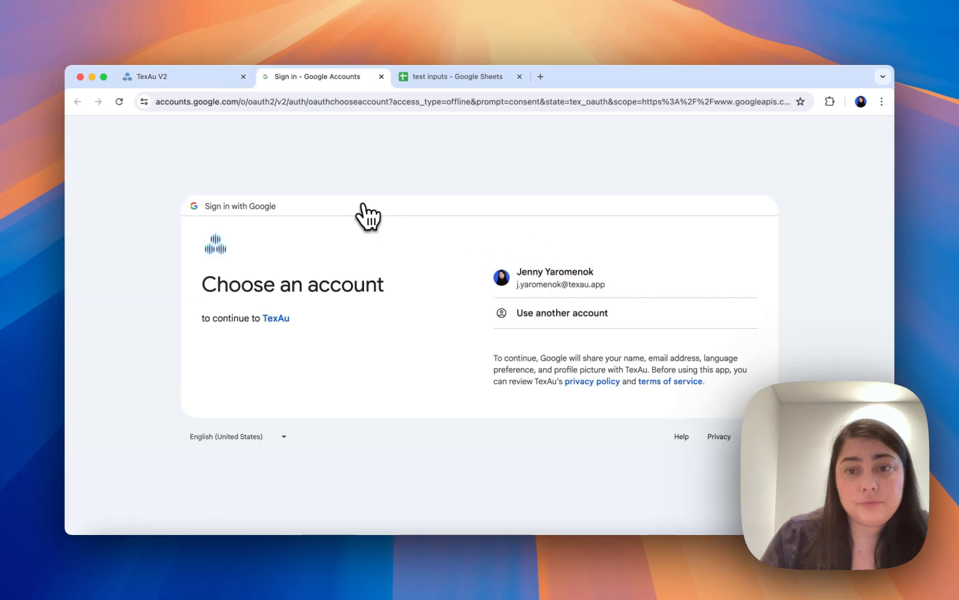
click(166, 85)
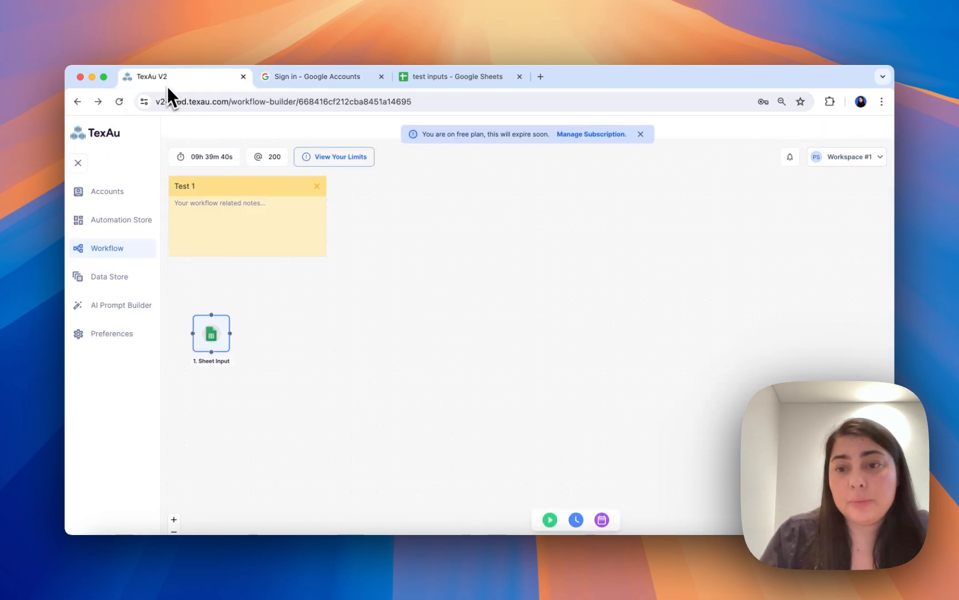
click(212, 332)
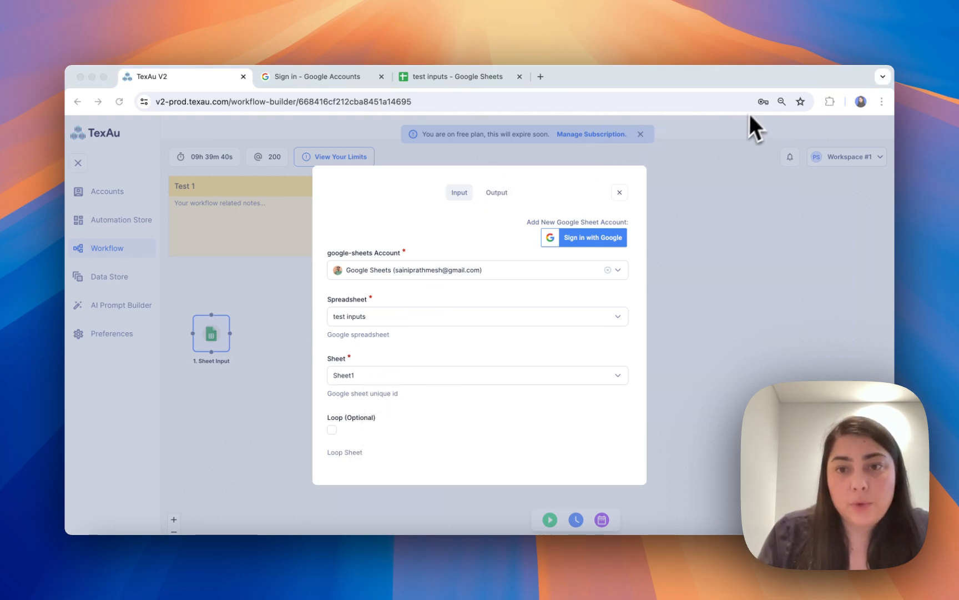
click(664, 329)
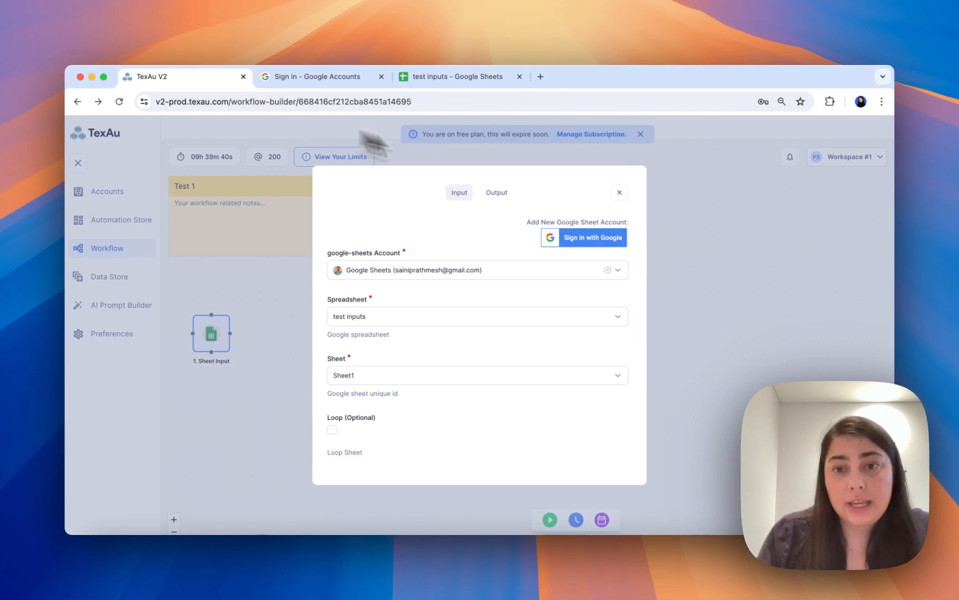
click(619, 192)
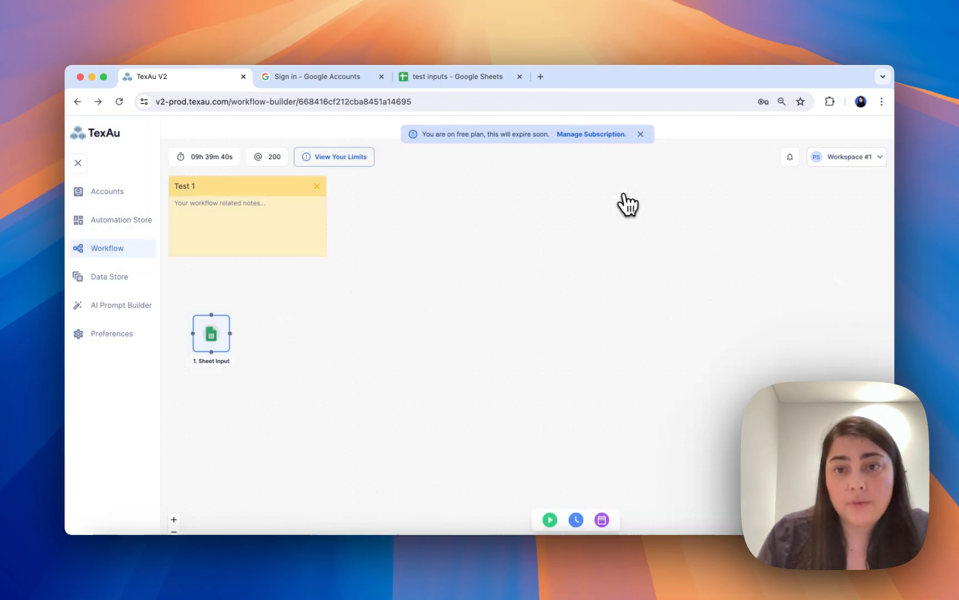
Step: Add a LinkedIn Scrape Profile automation connected after the Sheet Input node
click(228, 338)
click(229, 333)
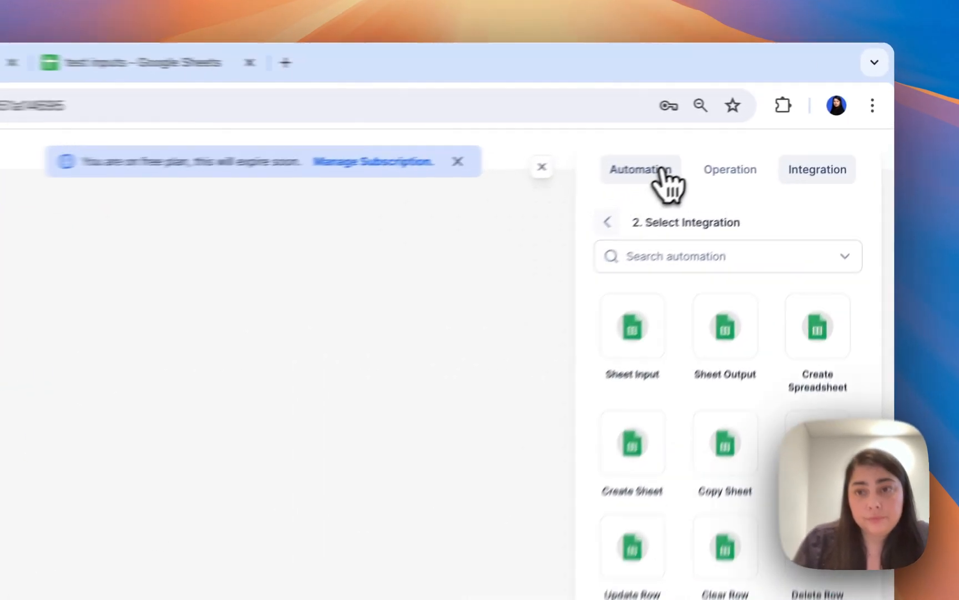
click(758, 143)
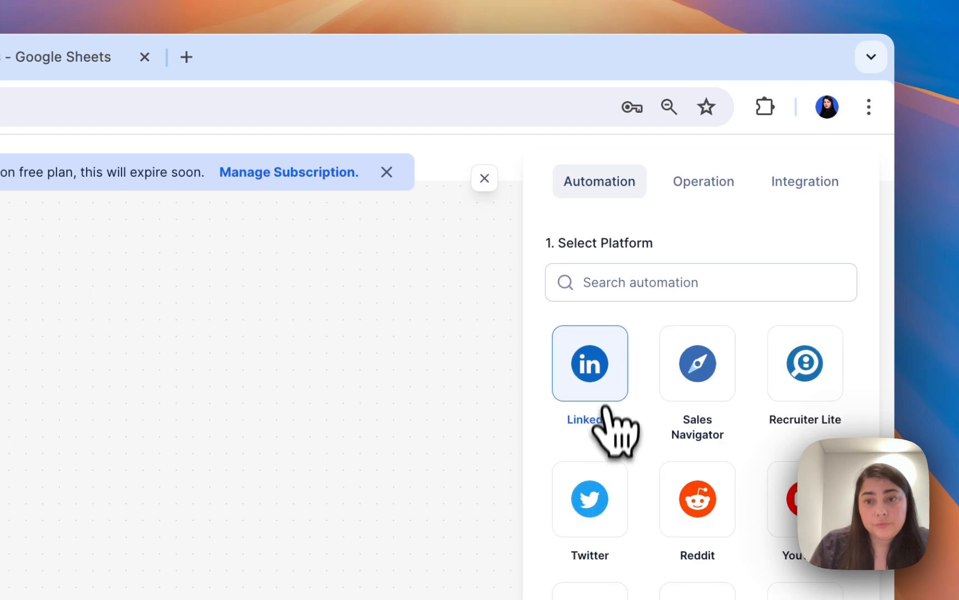
click(610, 404)
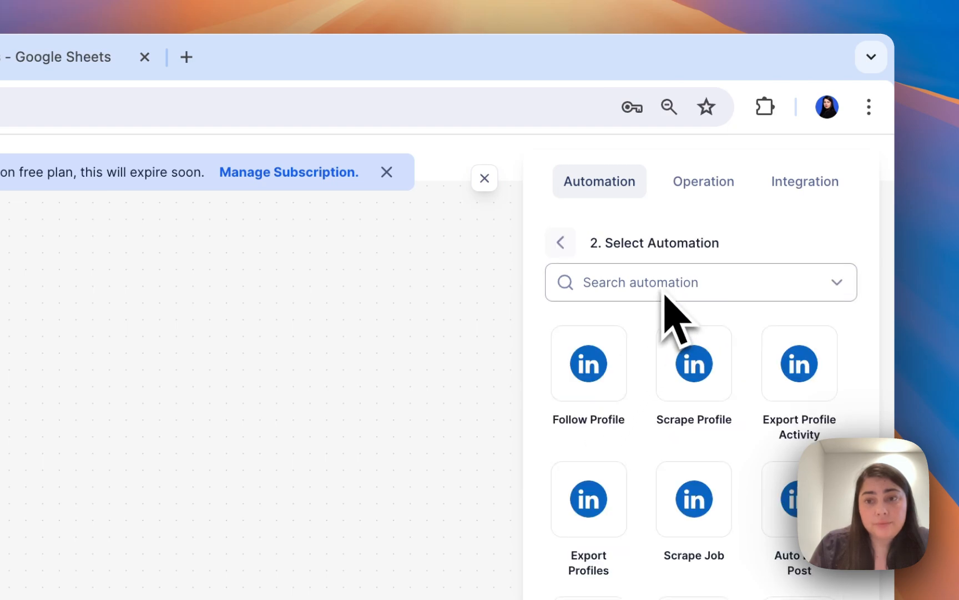
click(687, 383)
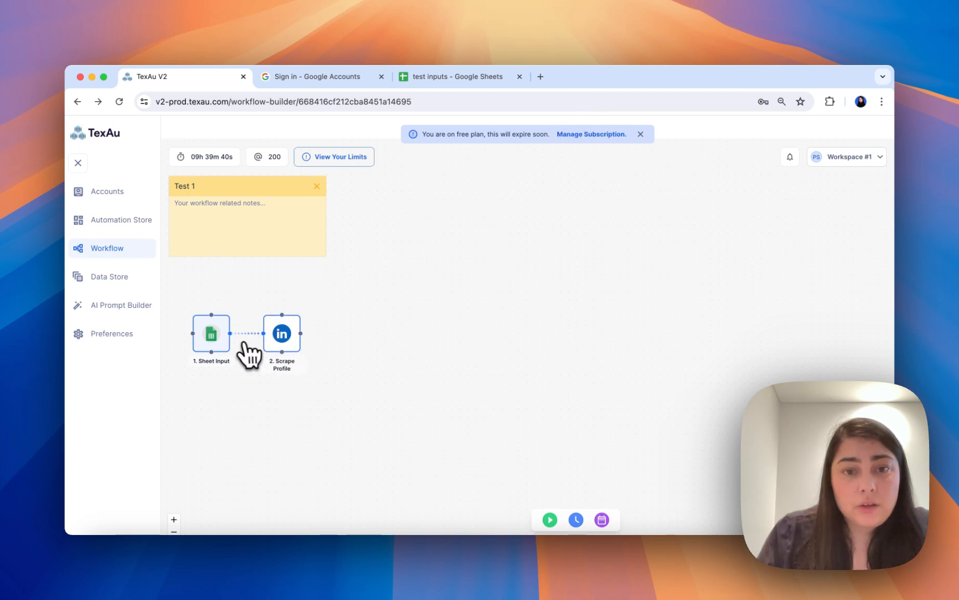
Step: Map the Scrape Profile node's Profile URL to the PUrls column from Sheet Input, comparing it with the spreadsheet, and close the settings
click(281, 344)
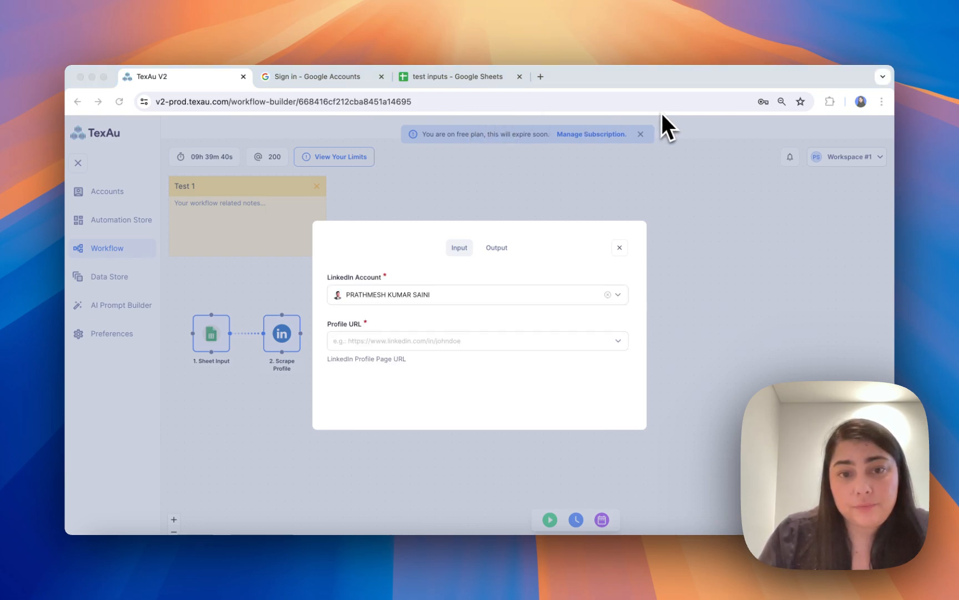
click(348, 343)
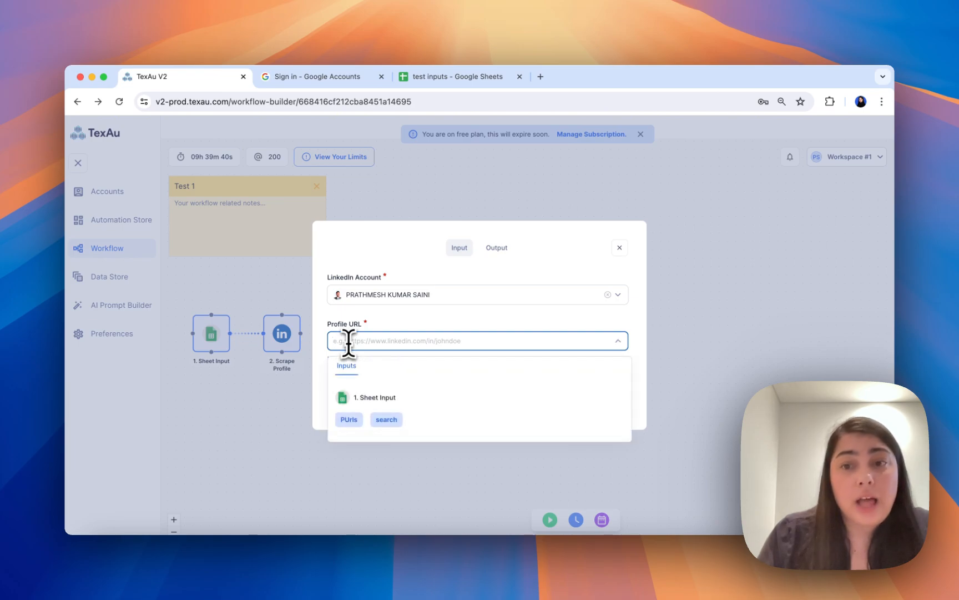
click(347, 425)
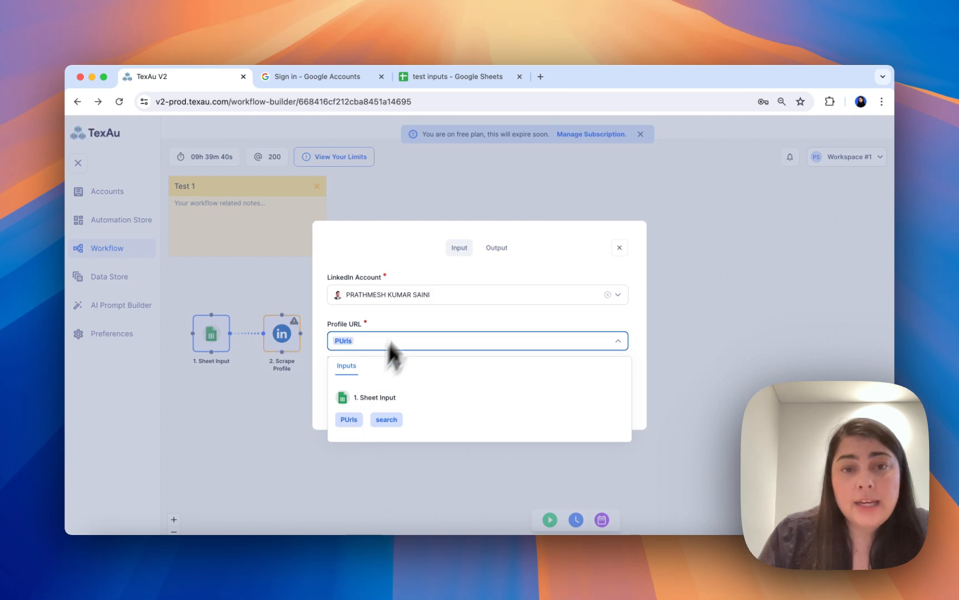
click(410, 251)
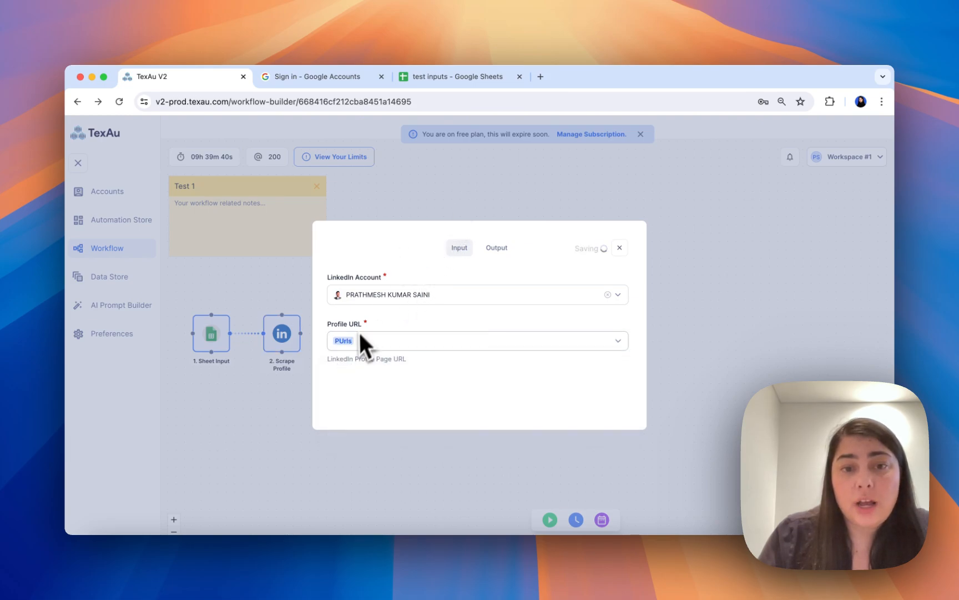
click(463, 78)
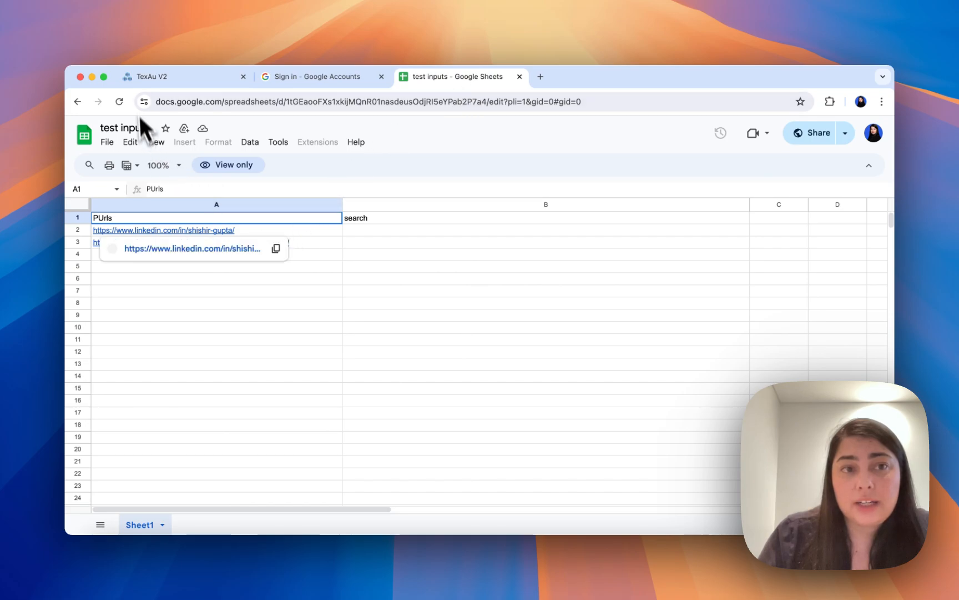
click(165, 78)
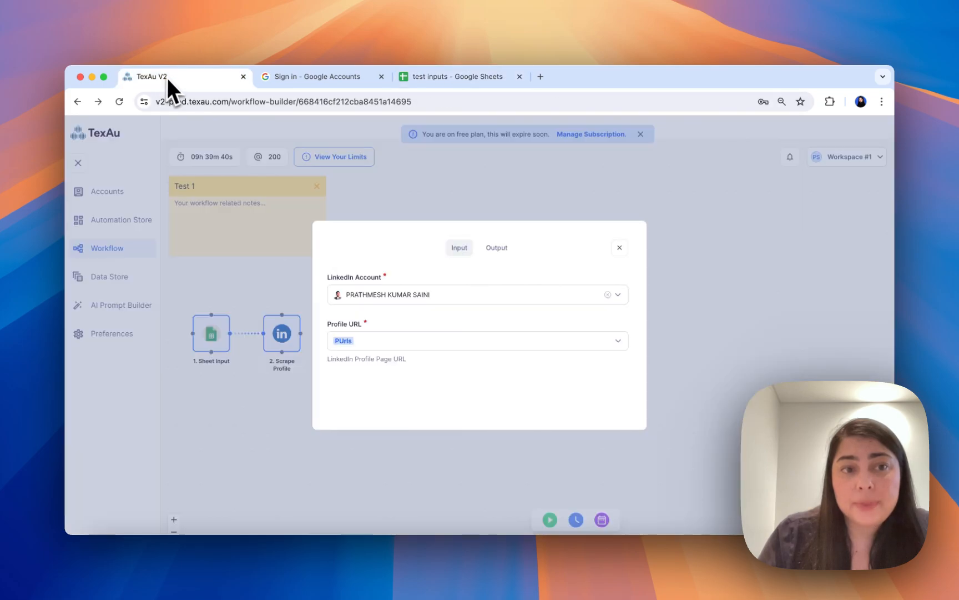
click(490, 195)
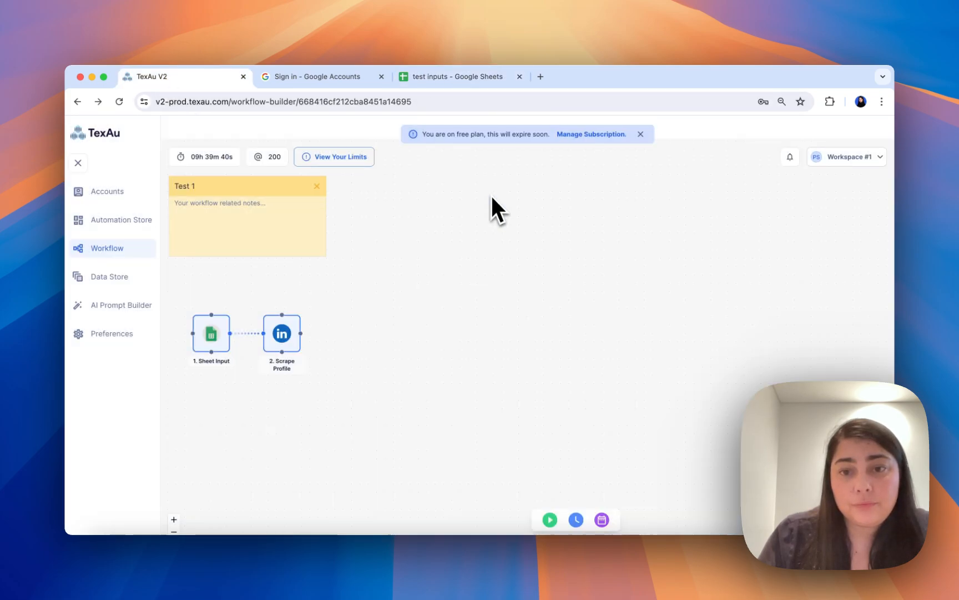
Step: Search the LinkedIn automations for "auto connect" and add Auto Connect after the Scrape Profile node
click(301, 333)
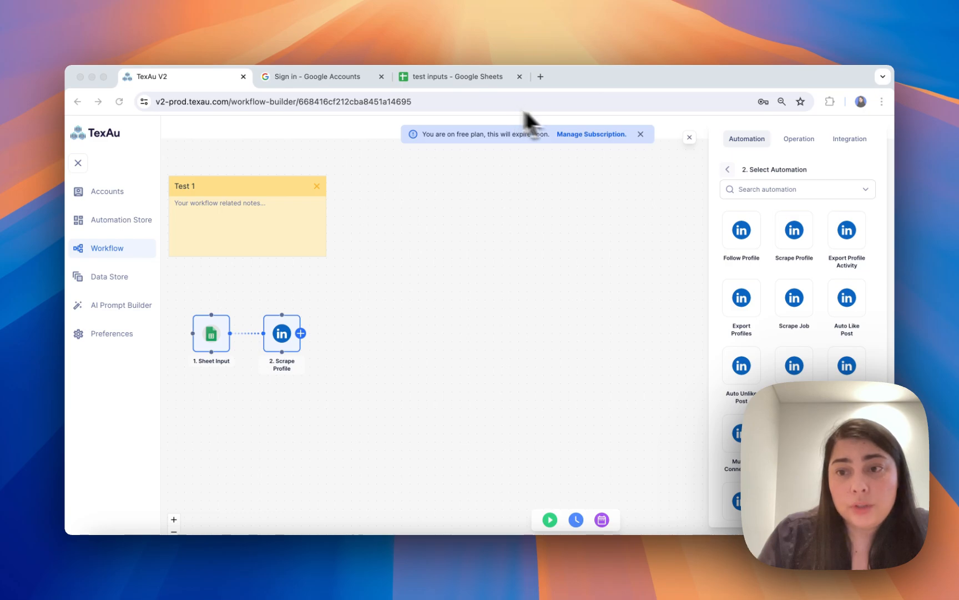
click(788, 189)
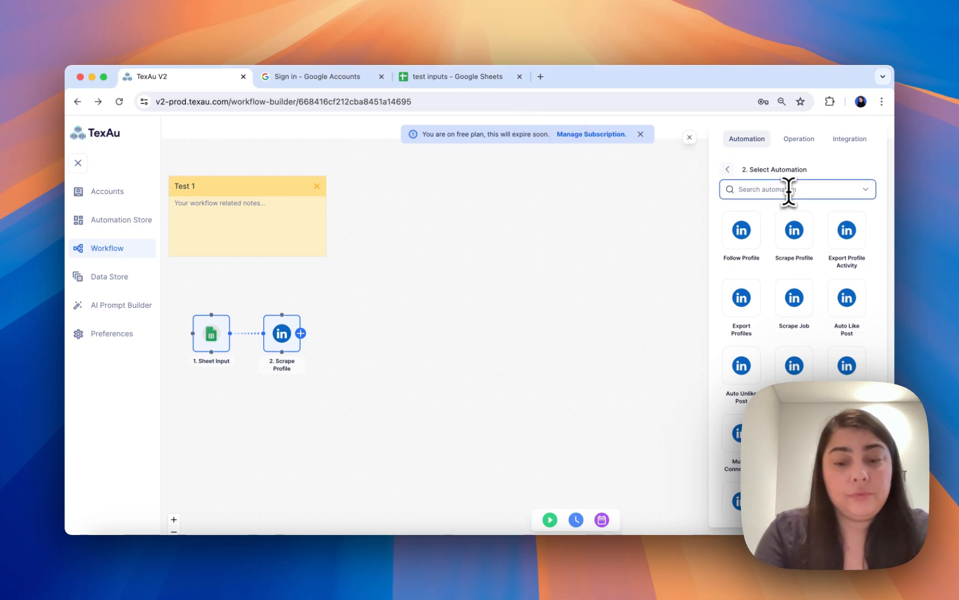
text(aut)
text(o)
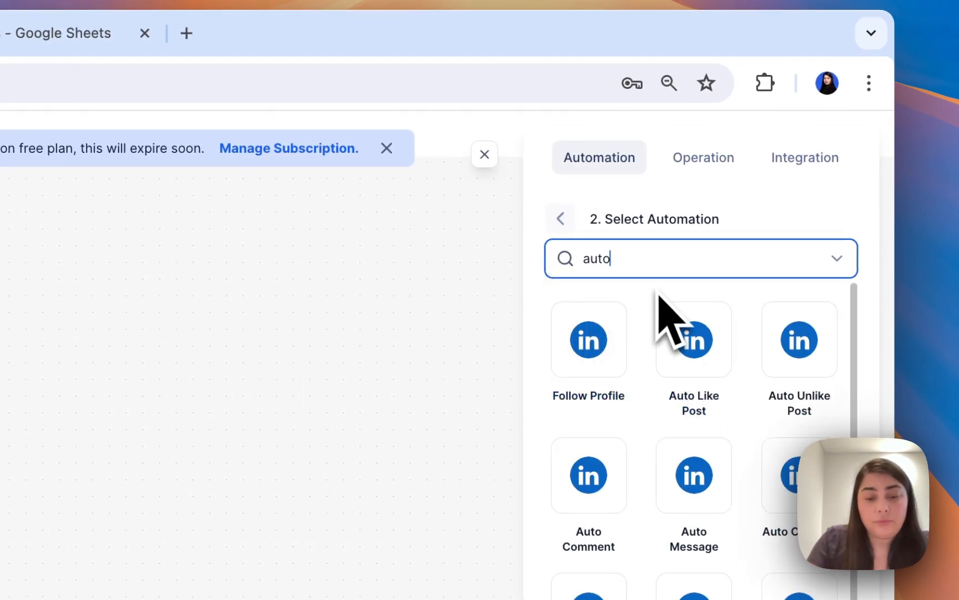
text( connect)
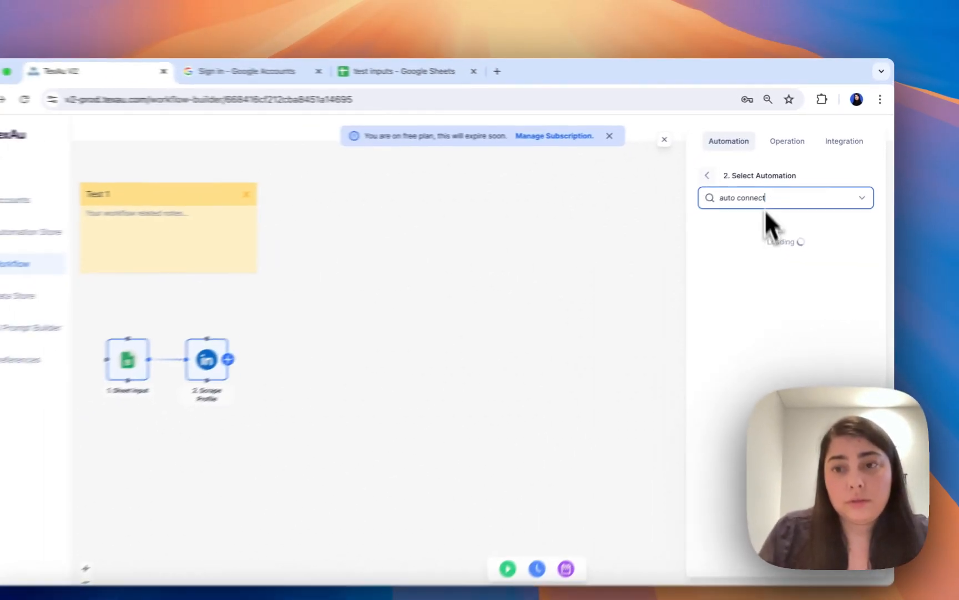
click(763, 247)
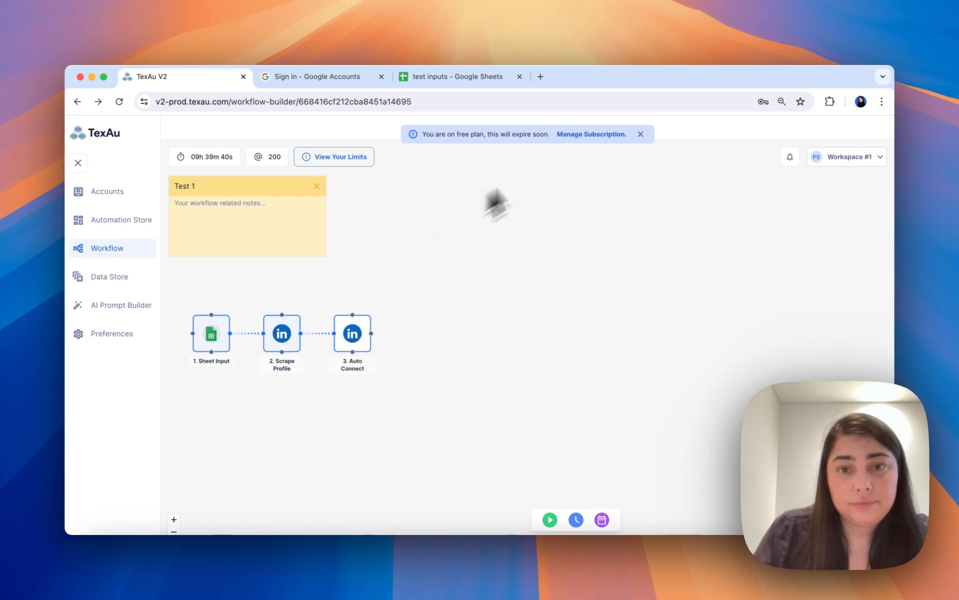
Step: Map the Auto Connect node's Profile URL to the Profile Public URL output of Scrape Profile and close the node's settings
click(614, 104)
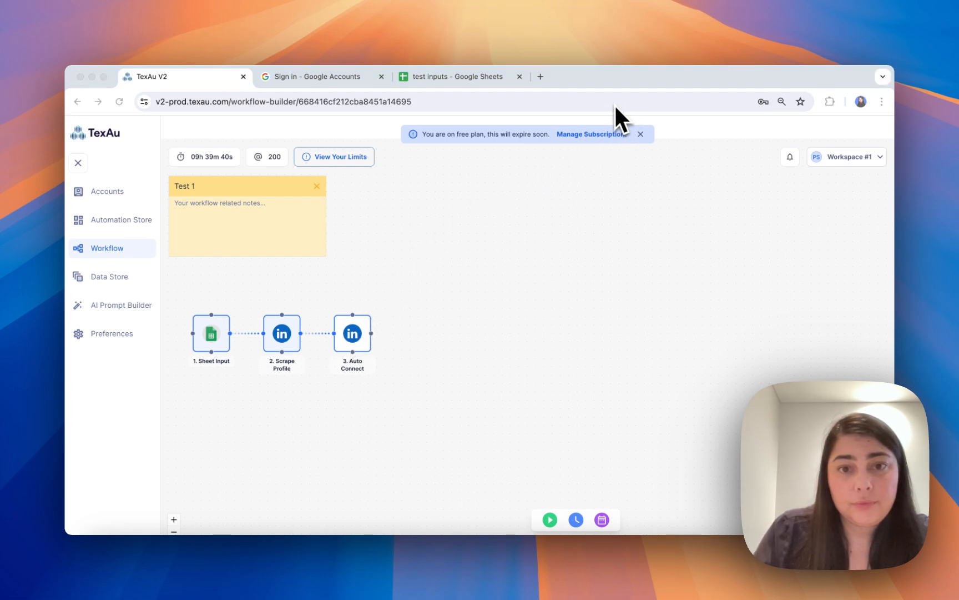
click(349, 342)
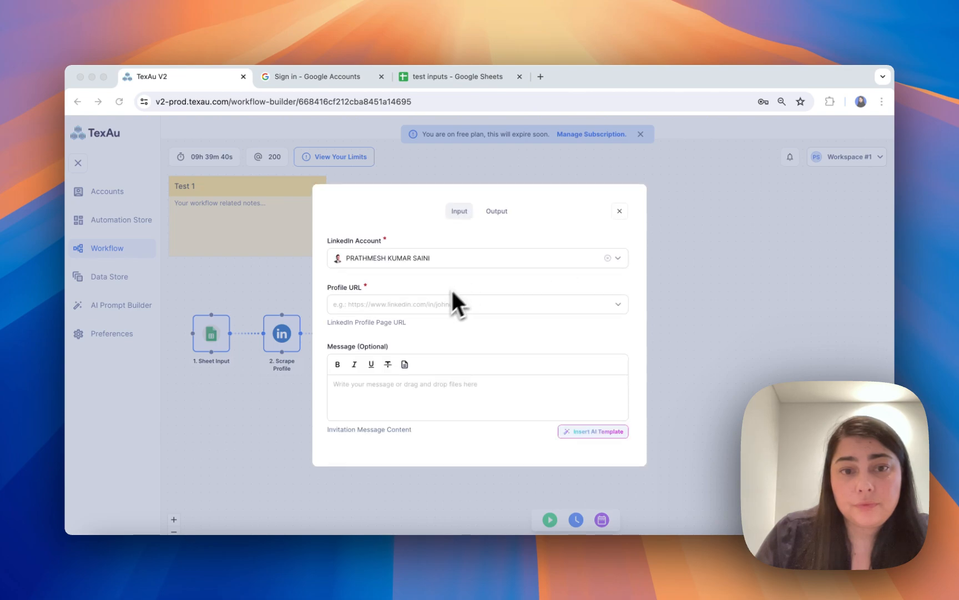
click(422, 308)
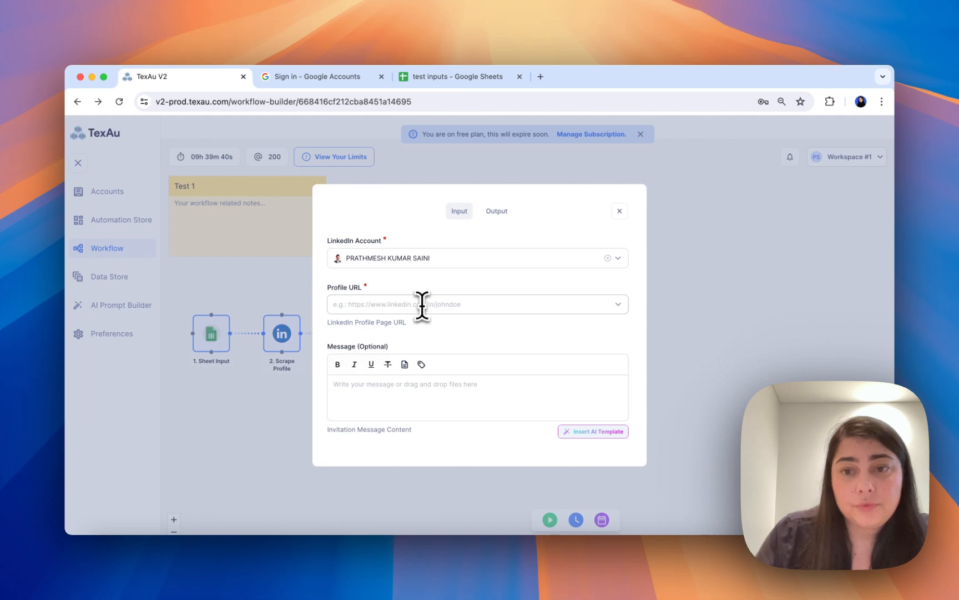
click(422, 305)
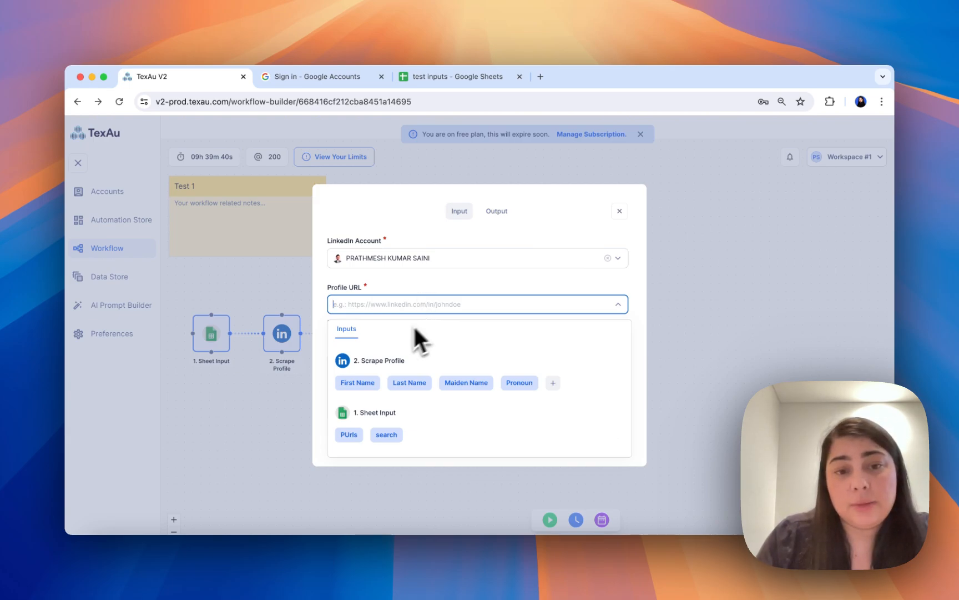
click(553, 383)
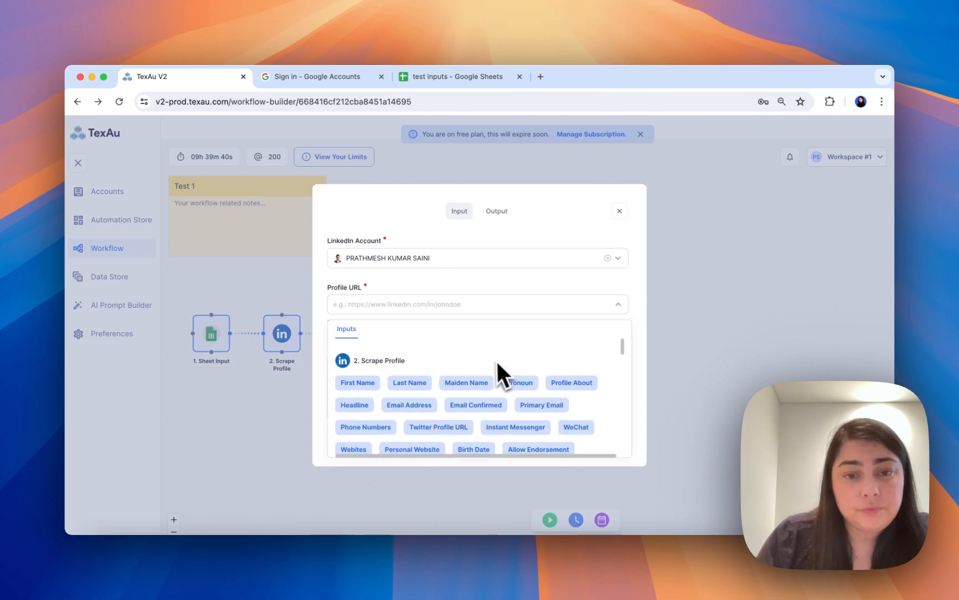
scroll(491, 360, down, 2)
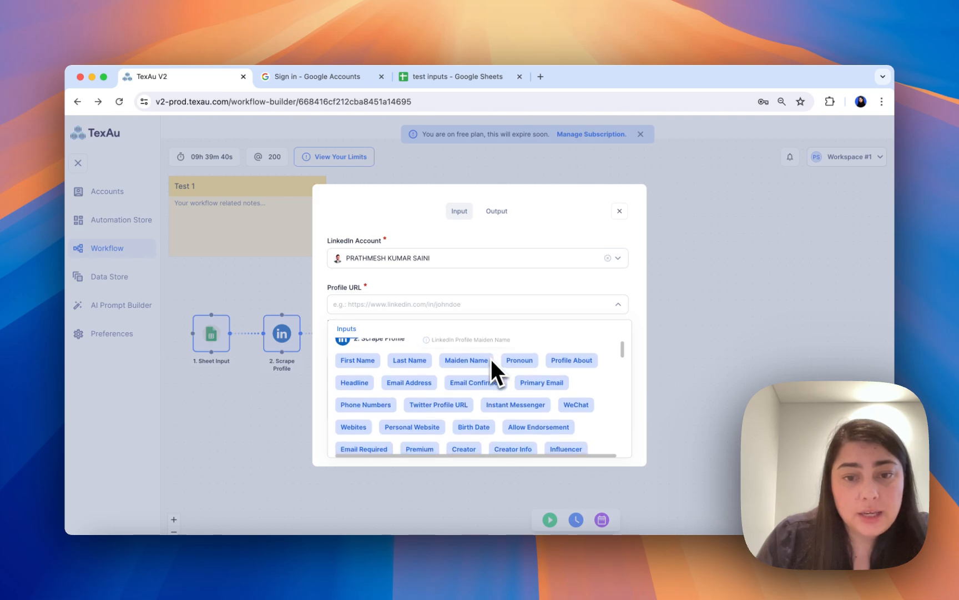
scroll(490, 359, down, 3)
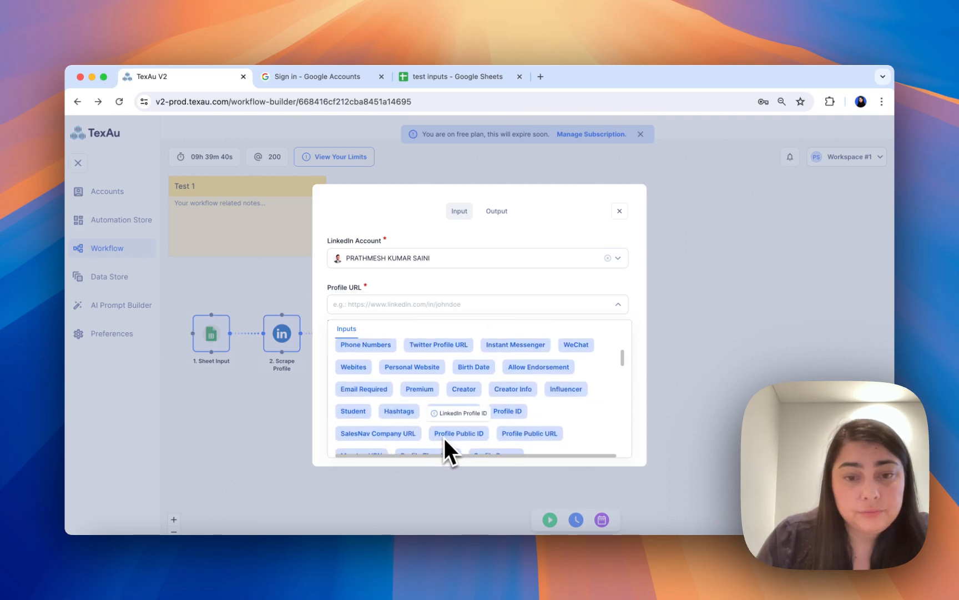
click(508, 436)
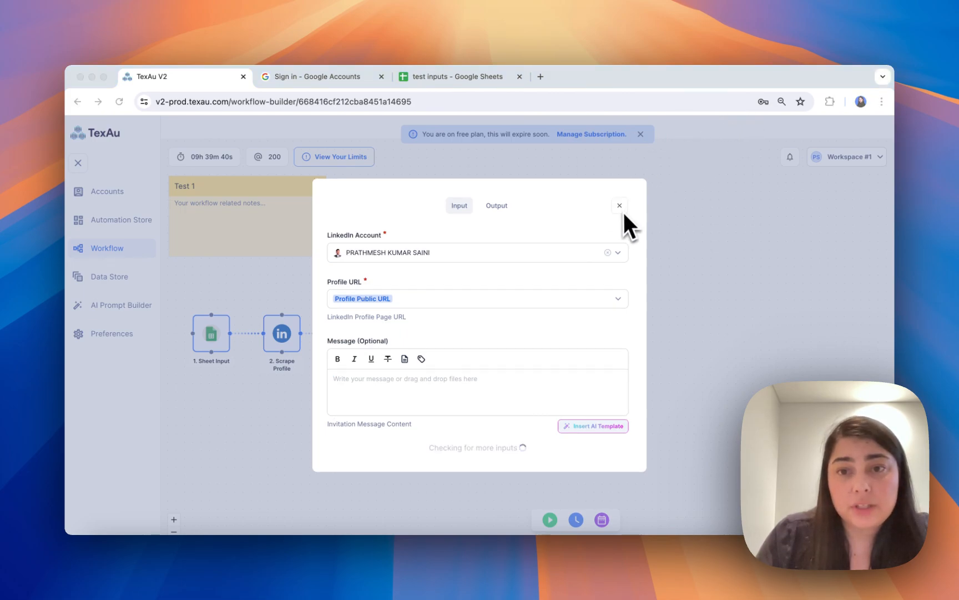
click(619, 206)
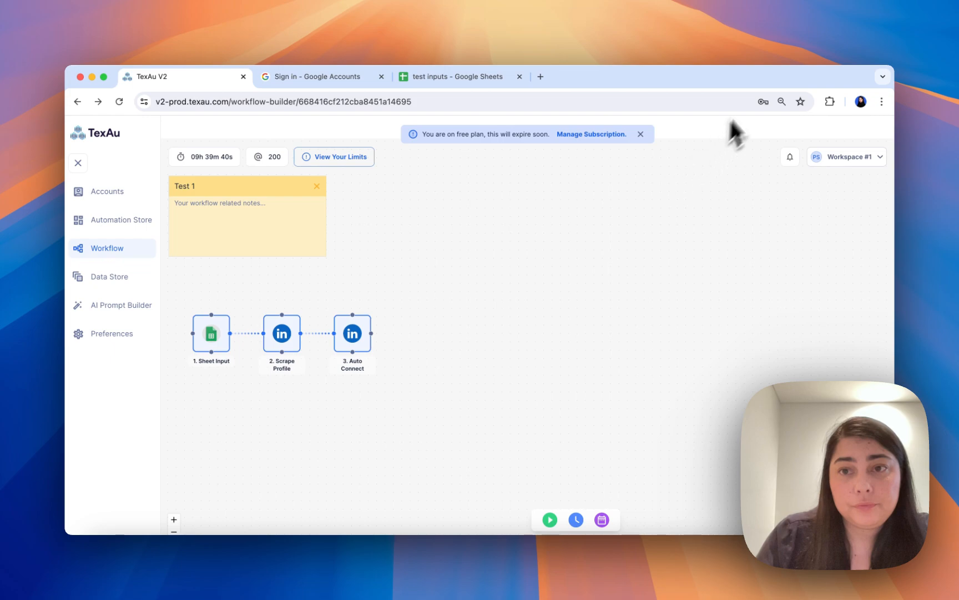